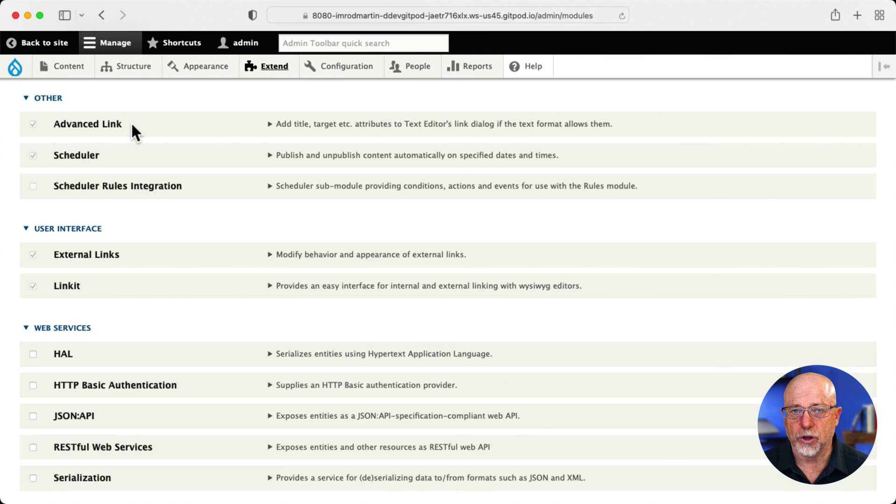
# Scroll up the Extend page to review the newly enabled Content Lock and Content Lock Timeout modules
pyautogui.scroll(15, 140, 140)
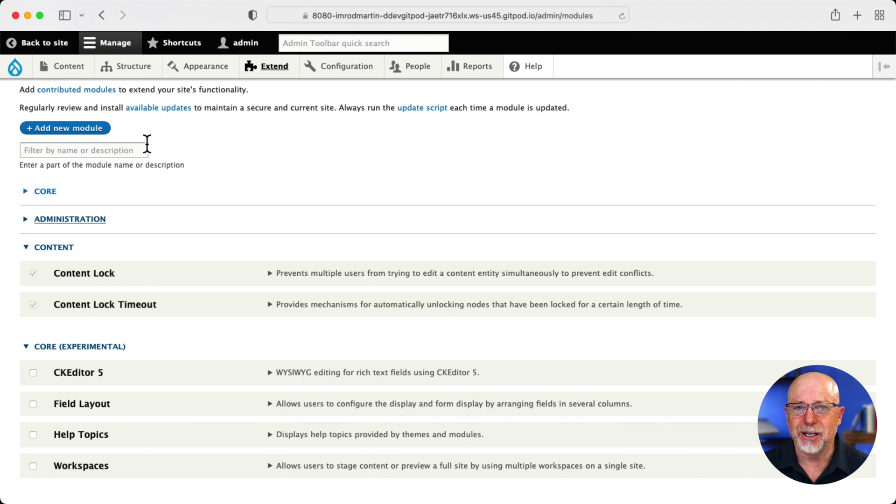
# Open the Basic HTML text format configuration and review its Linkit and Linkit URL converter settings
pyautogui.moveTo(356, 71)
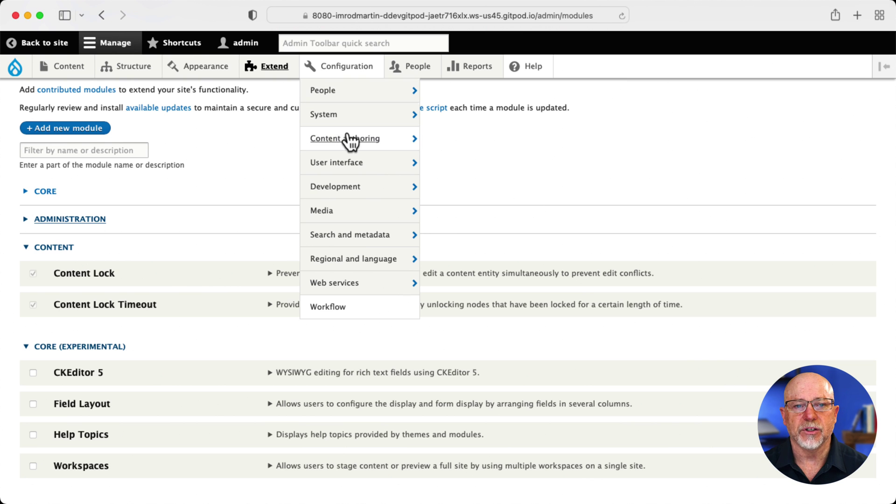
pyautogui.moveTo(346, 140)
pyautogui.click(480, 189)
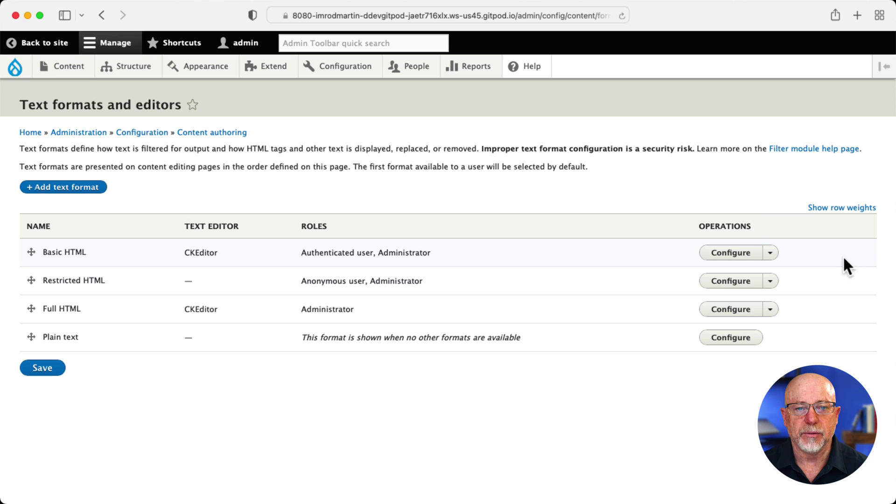
pyautogui.click(732, 254)
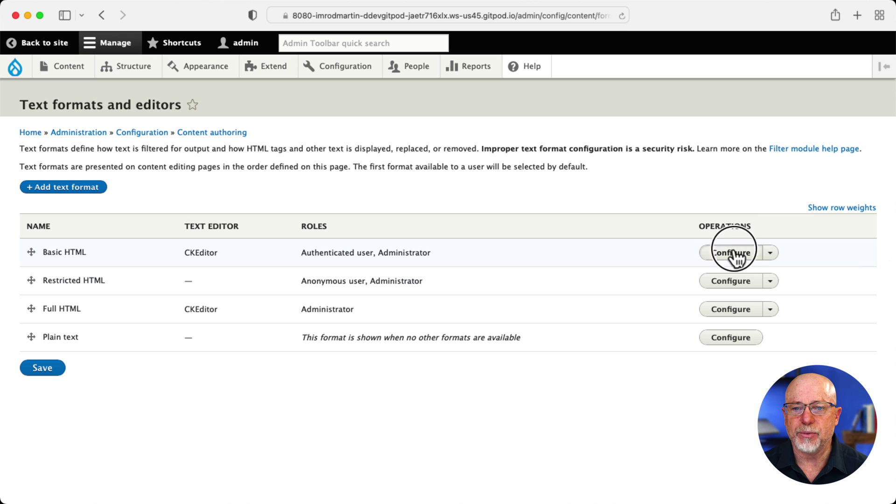
pyautogui.scroll(-5, 471, 256)
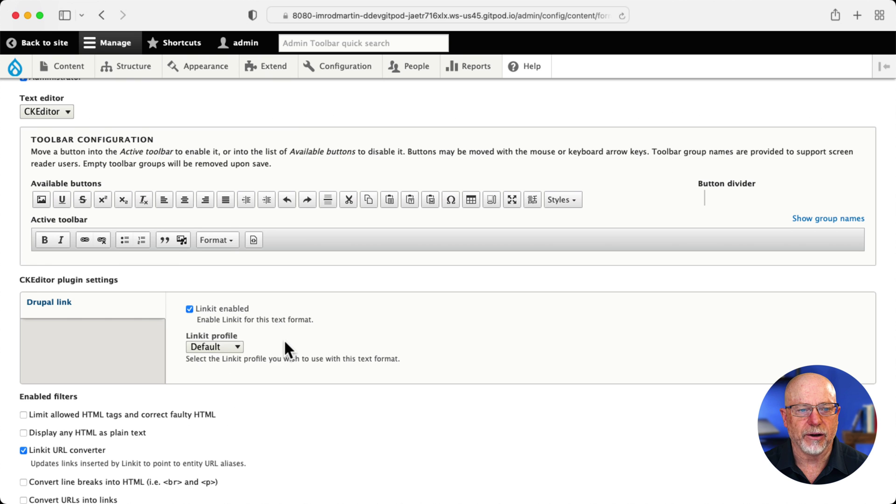
pyautogui.scroll(-6, 285, 346)
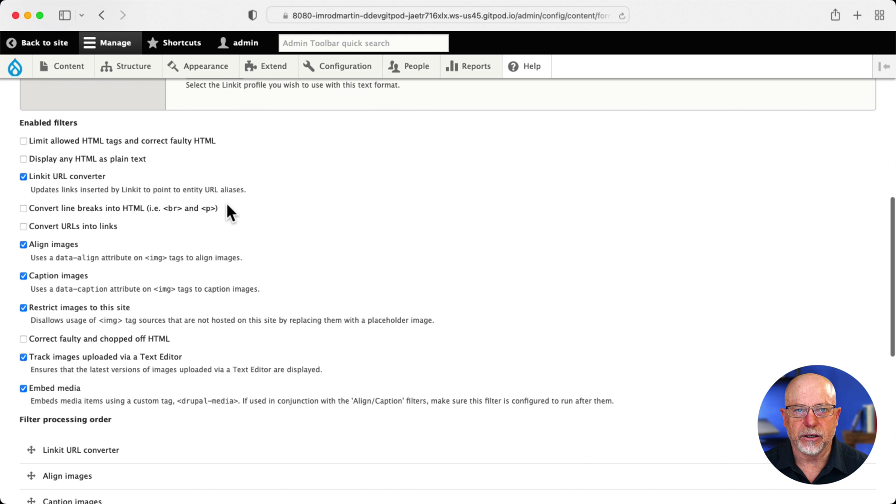
pyautogui.scroll(1, 149, 331)
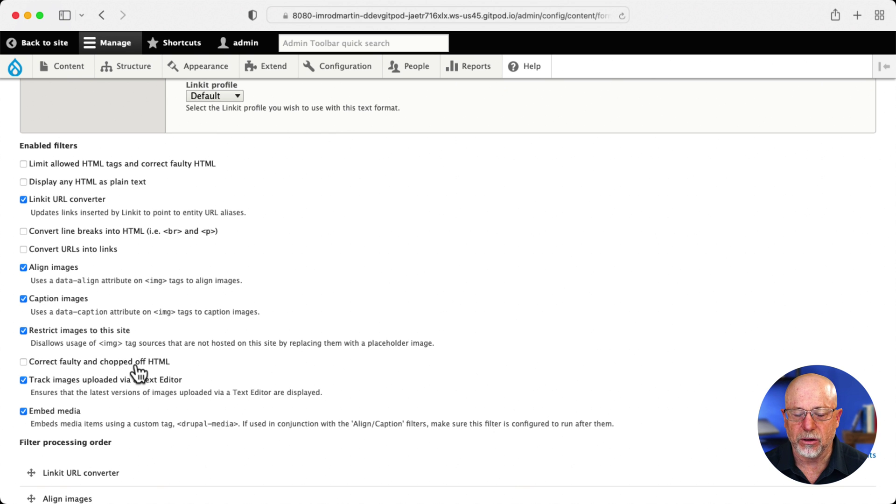
pyautogui.scroll(-1, 135, 364)
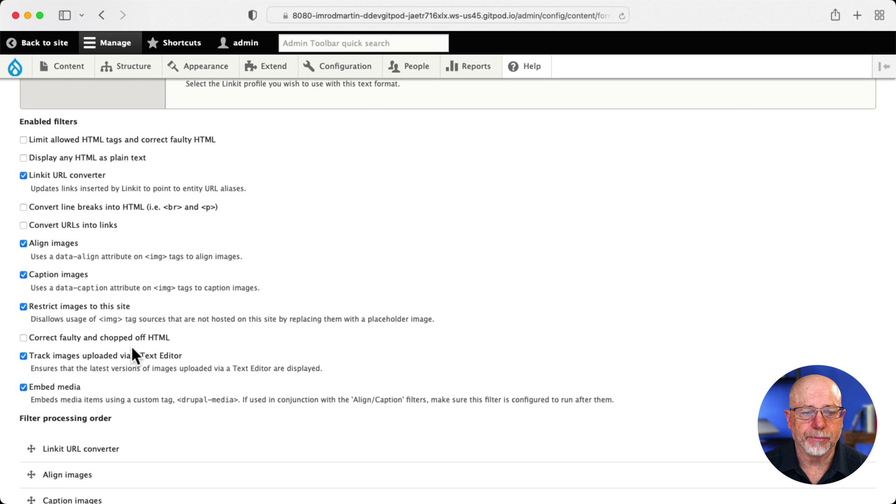
pyautogui.scroll(15, 132, 351)
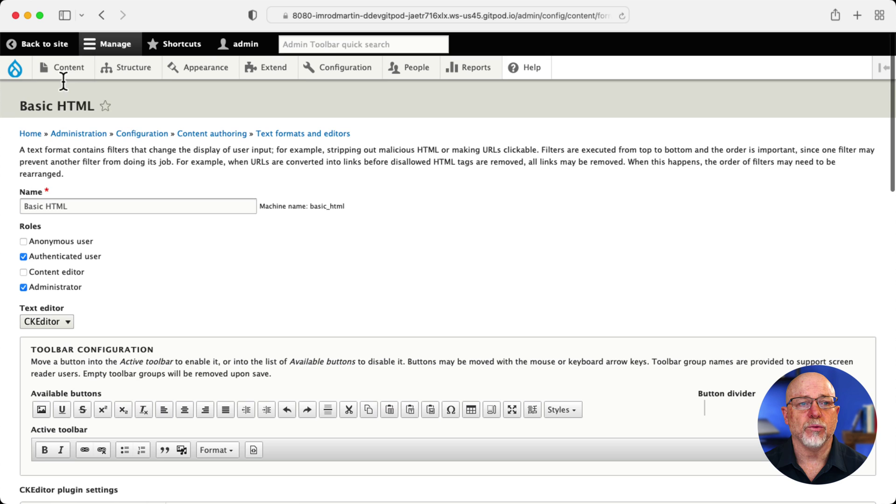
# Edit Test Page from the Content list and open the link settings for 'congue'
pyautogui.click(65, 68)
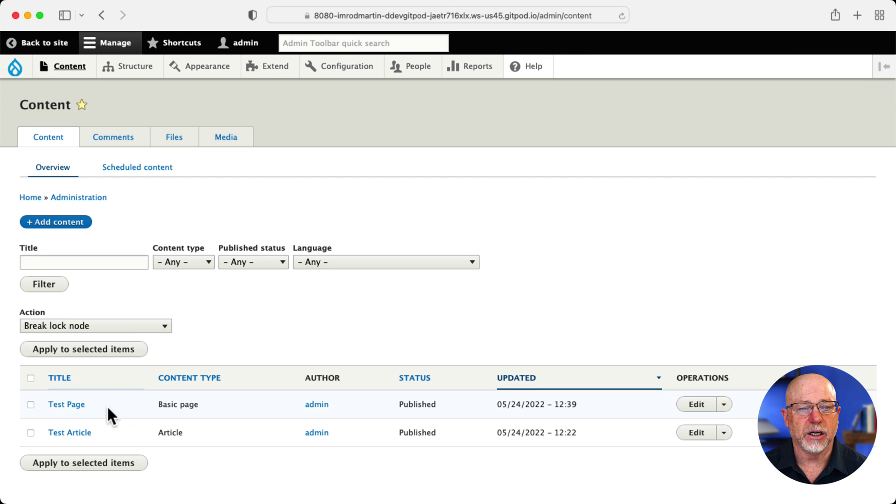
pyautogui.click(701, 404)
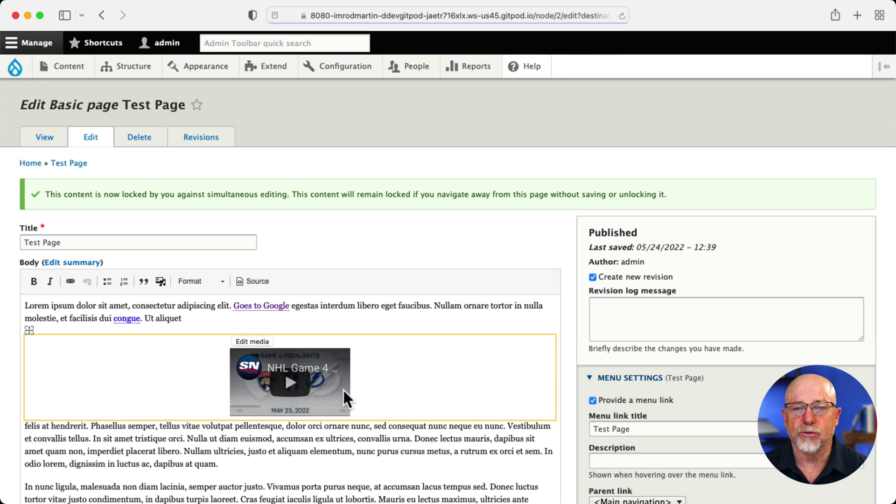
pyautogui.doubleClick(125, 319)
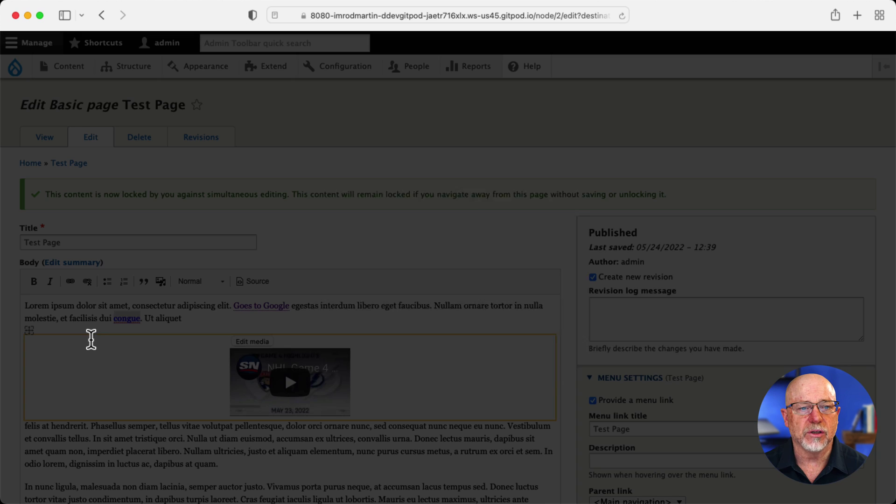
# Replace the congue link URL by searching 'a' and choosing Test Article from Linkit suggestions
pyautogui.click(291, 215)
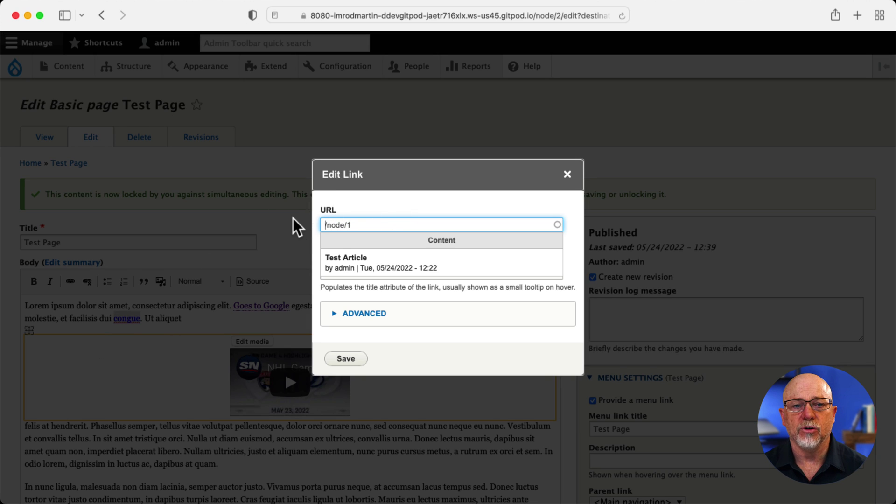
pyautogui.press('super+a')
pyautogui.press('BackSpace')
pyautogui.write('a')
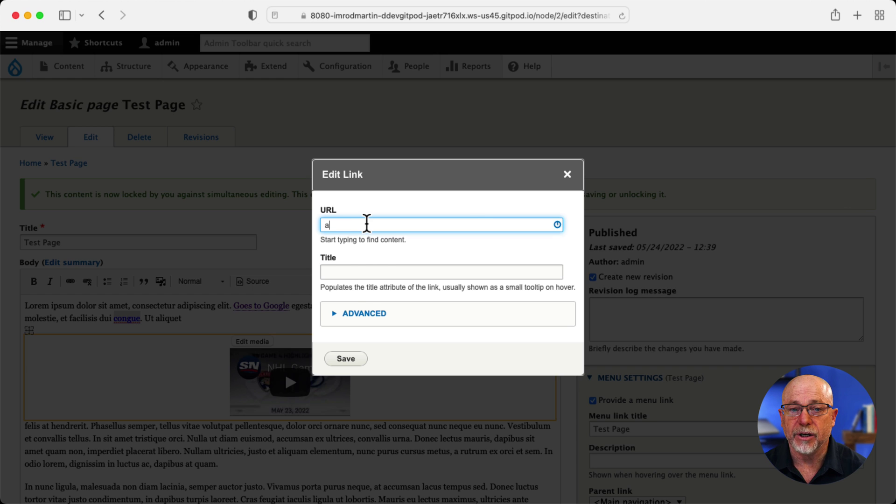
pyautogui.click(357, 266)
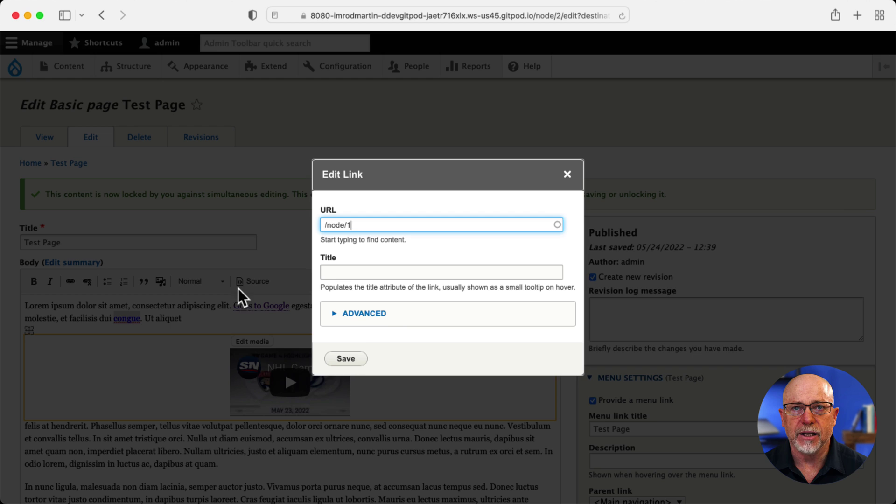
# Expand the advanced link attributes, then close the link dialog without saving
pyautogui.click(369, 313)
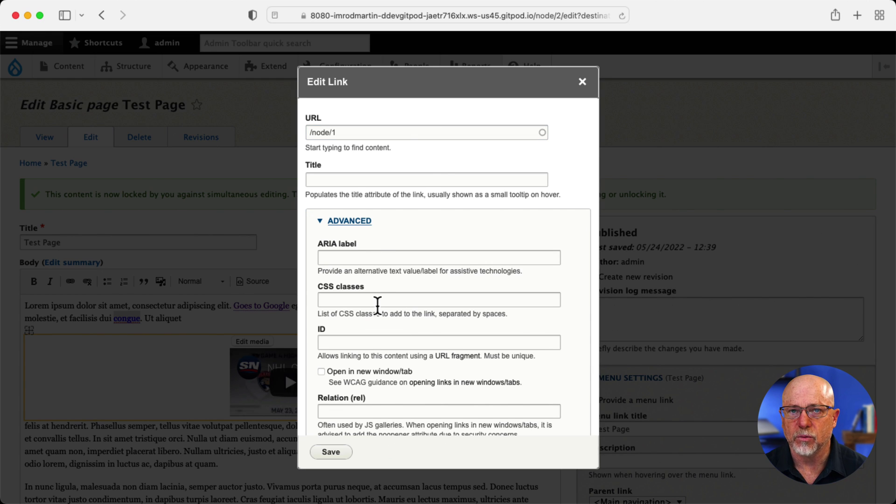
pyautogui.scroll(-2, 380, 344)
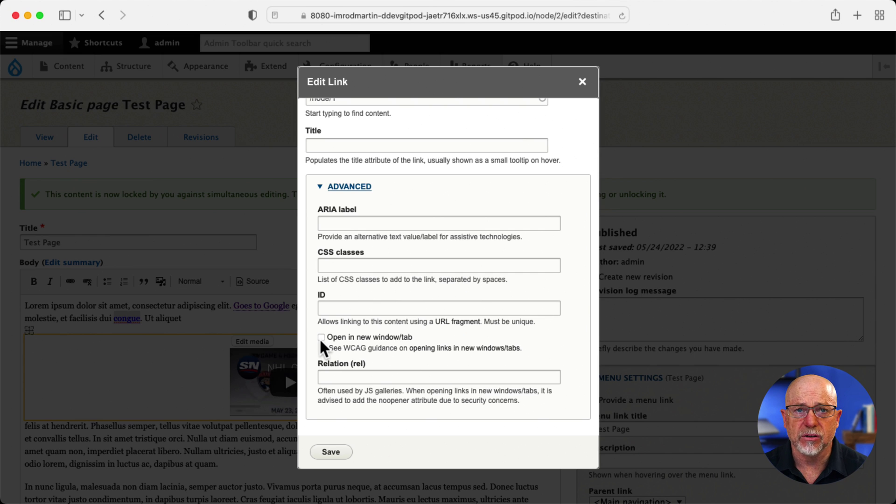
pyautogui.click(582, 82)
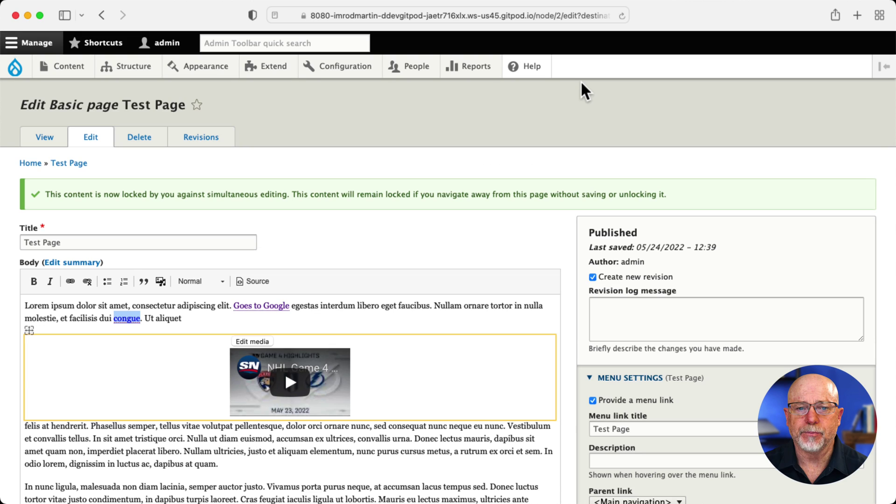
# View Test Page and confirm the Goes to Google link opens Google in a new tab
pyautogui.doubleClick(251, 305)
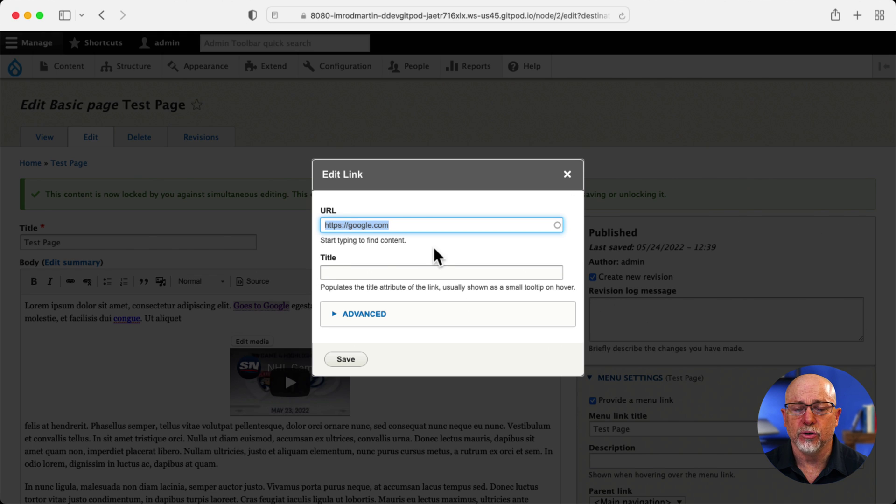
pyautogui.click(567, 174)
pyautogui.click(34, 139)
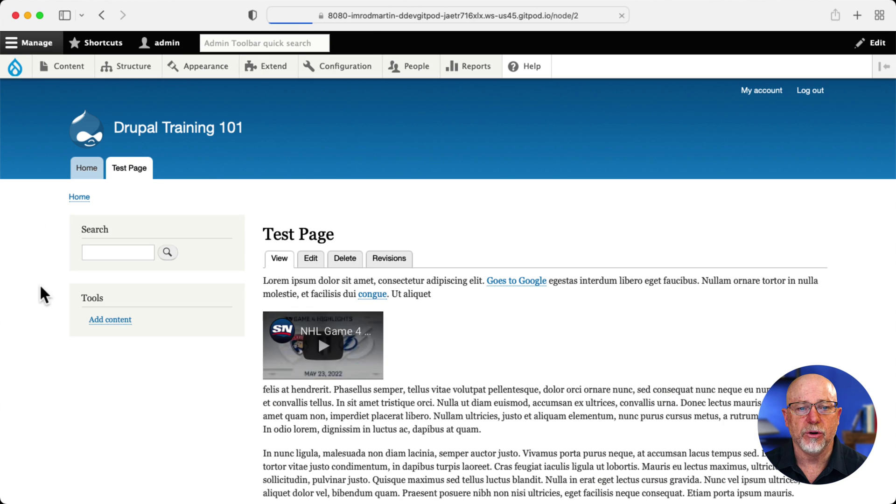
pyautogui.click(523, 283)
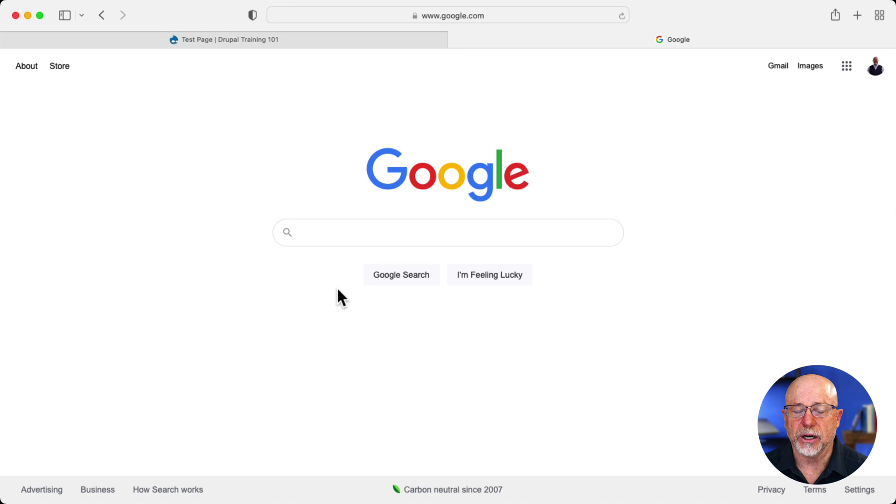
pyautogui.click(262, 38)
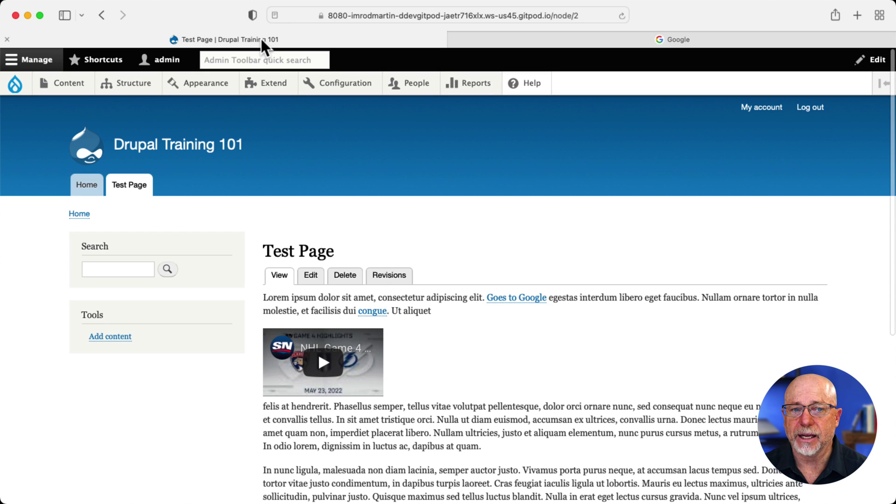
# From the front page, edit Test Article and expand its Scheduling options to show publish/unpublish dates
pyautogui.click(79, 213)
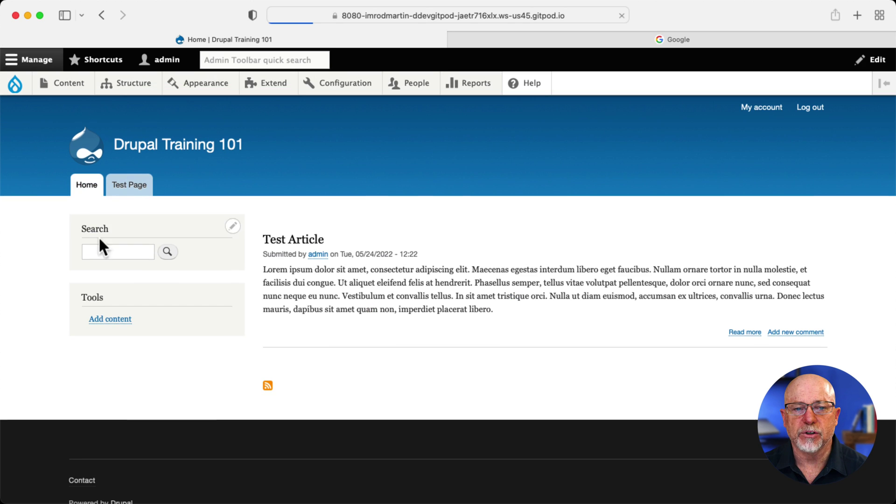
pyautogui.click(302, 241)
pyautogui.click(310, 275)
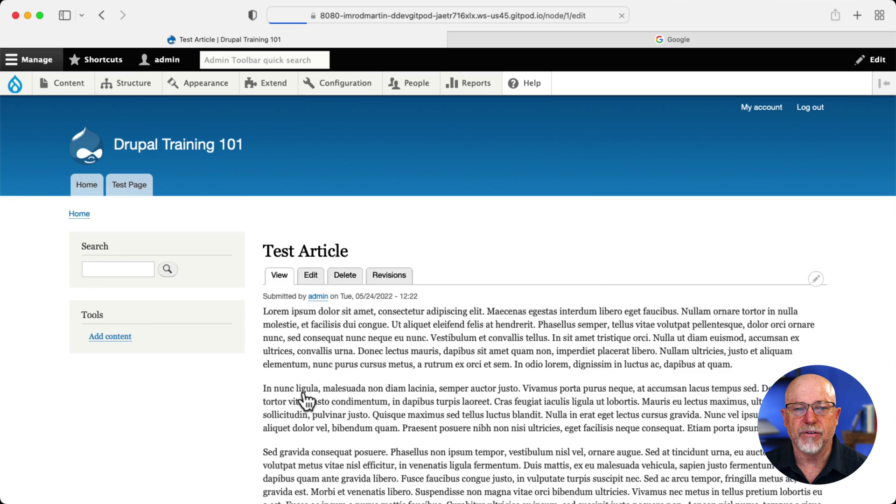
pyautogui.scroll(-3, 295, 413)
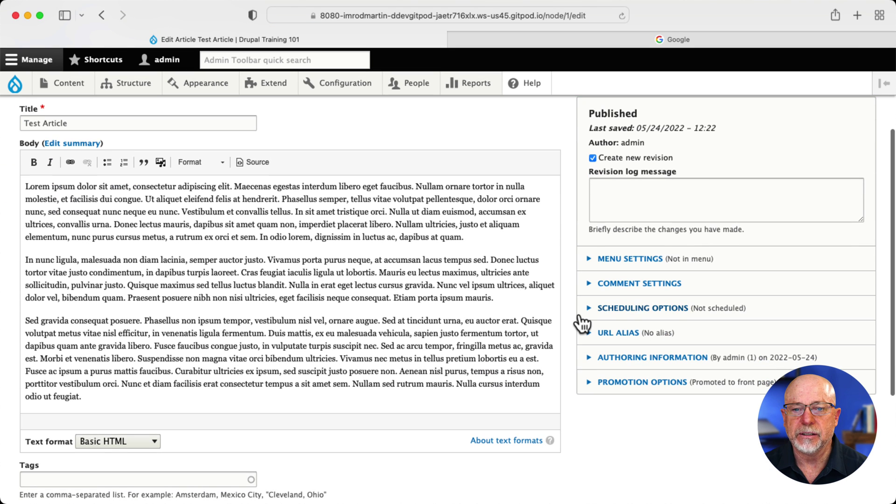
pyautogui.click(648, 317)
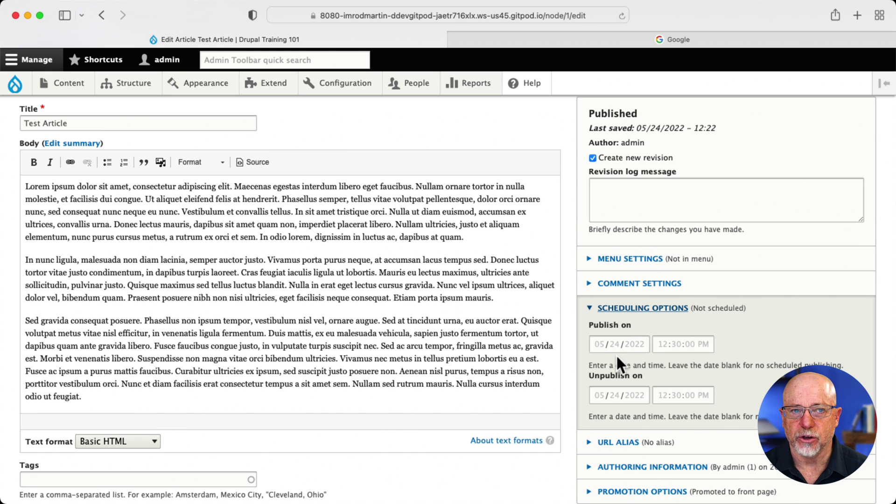
pyautogui.scroll(3, 537, 364)
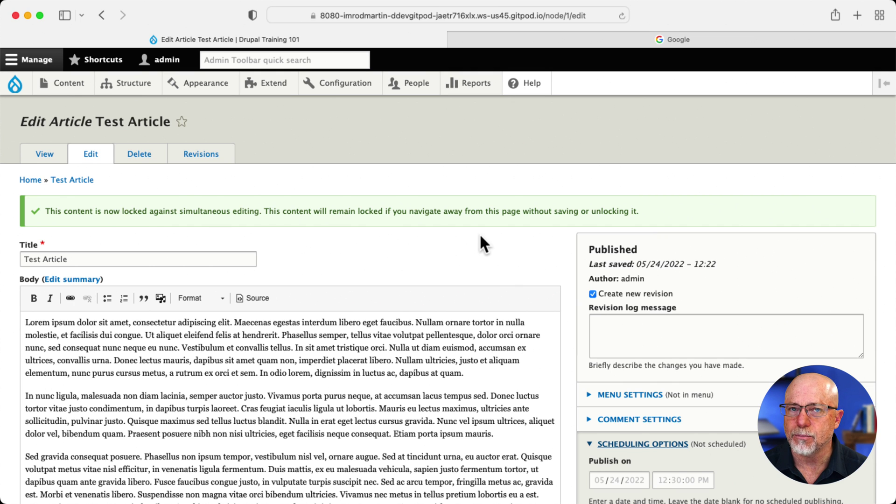
# Unlock Test Article from the bottom of its edit form, returning to the Content overview
pyautogui.scroll(-7, 480, 234)
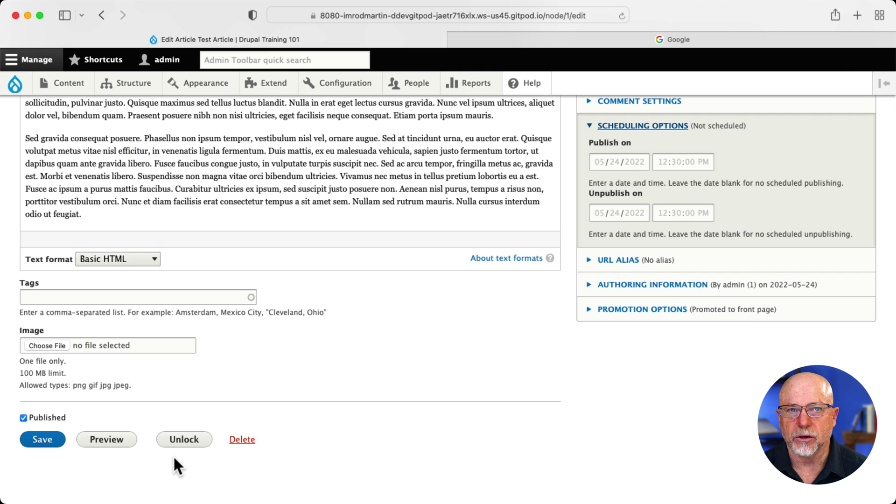
pyautogui.click(184, 439)
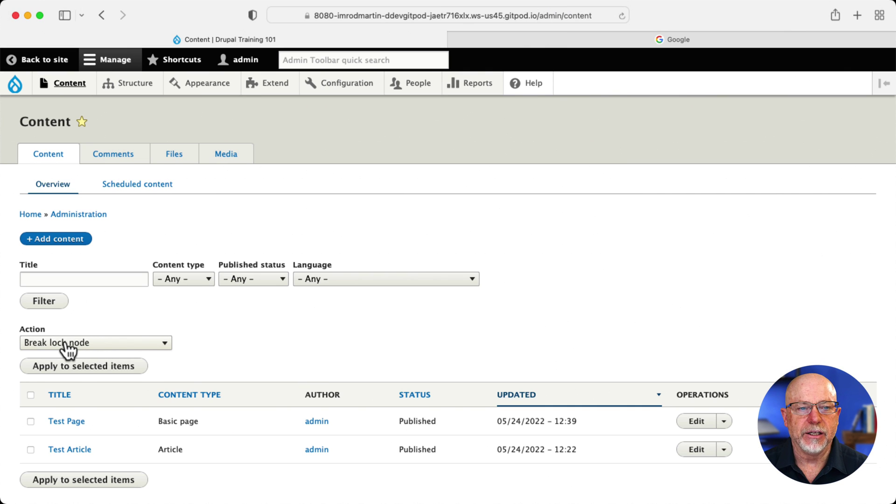